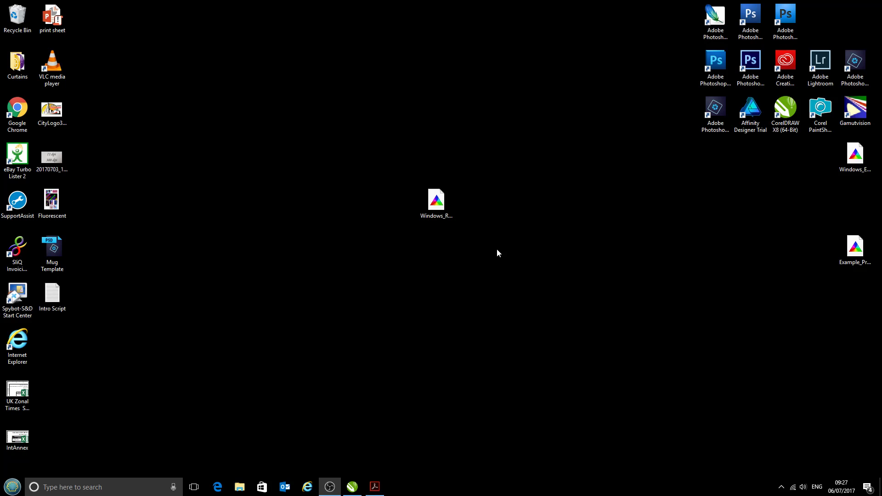
# Step: Install the Windows_RicohSG3110DN_CityInkExpressA4 ICC file on the desktop with Install Profile
pyautogui.moveTo(497, 253); pyautogui.dragTo(416, 188)
pyautogui.click(437, 214)
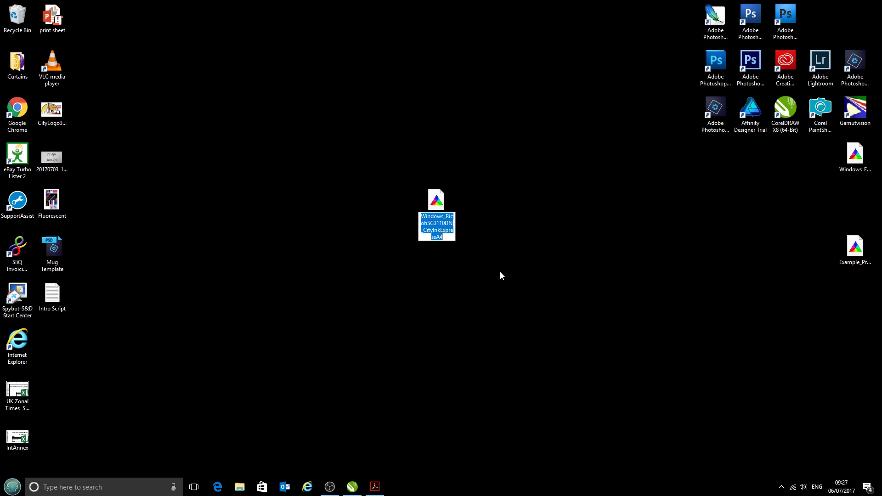
pyautogui.click(501, 272)
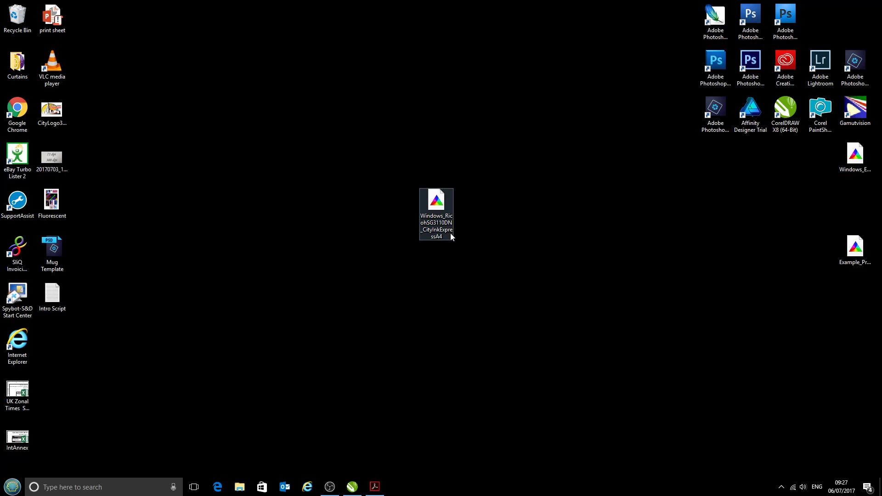
pyautogui.moveTo(441, 233)
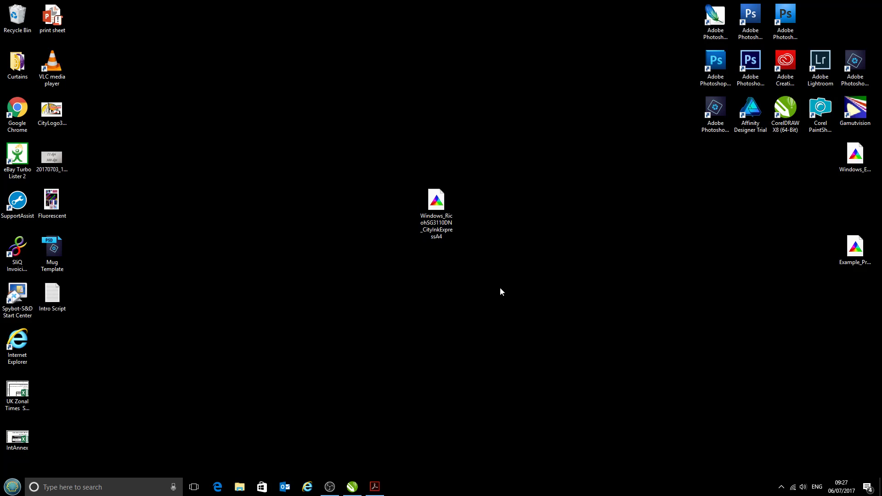
pyautogui.rightClick(433, 210)
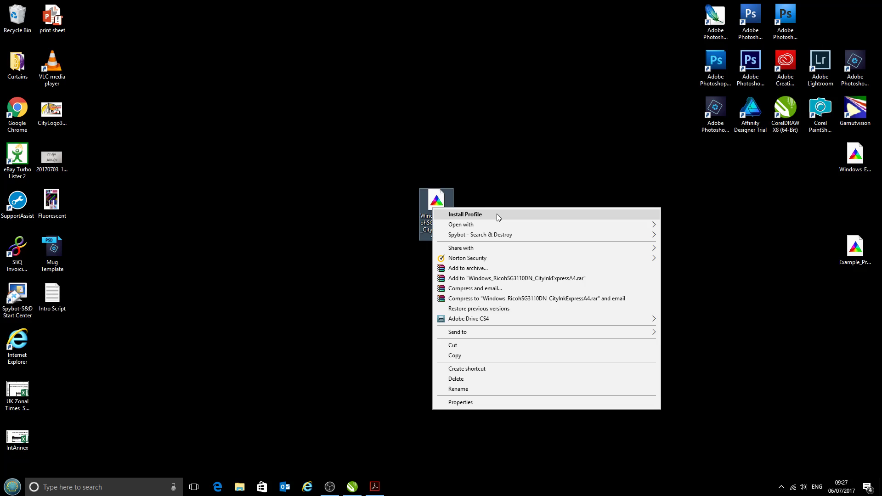
pyautogui.click(497, 215)
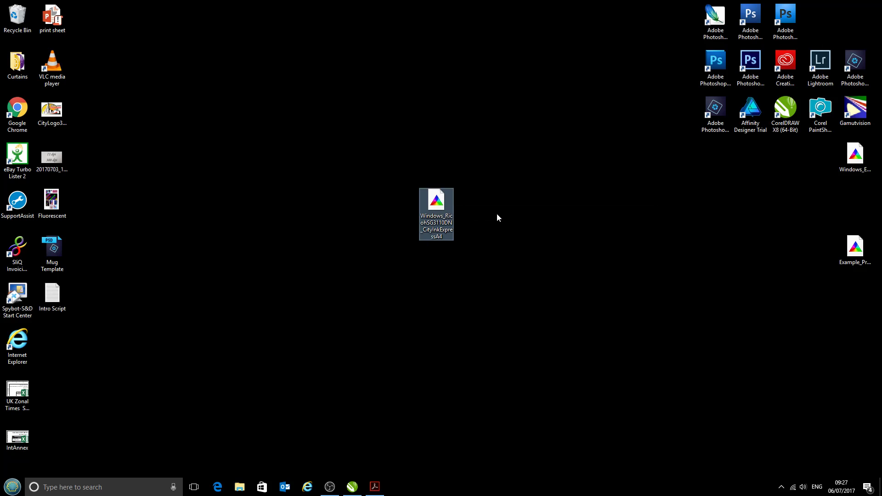
# Step: Return to CorelDRAW and create a new blank A4 document (210 × 297 mm, CMYK) with default settings
pyautogui.click(352, 490)
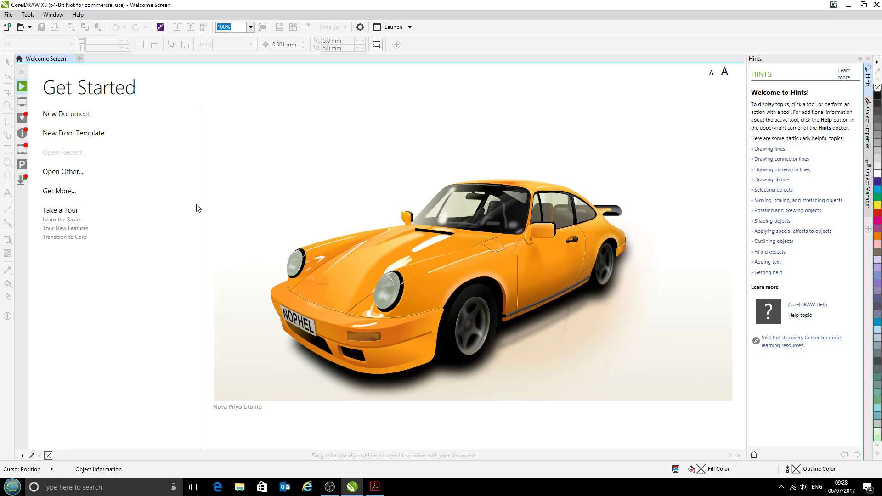
pyautogui.click(8, 14)
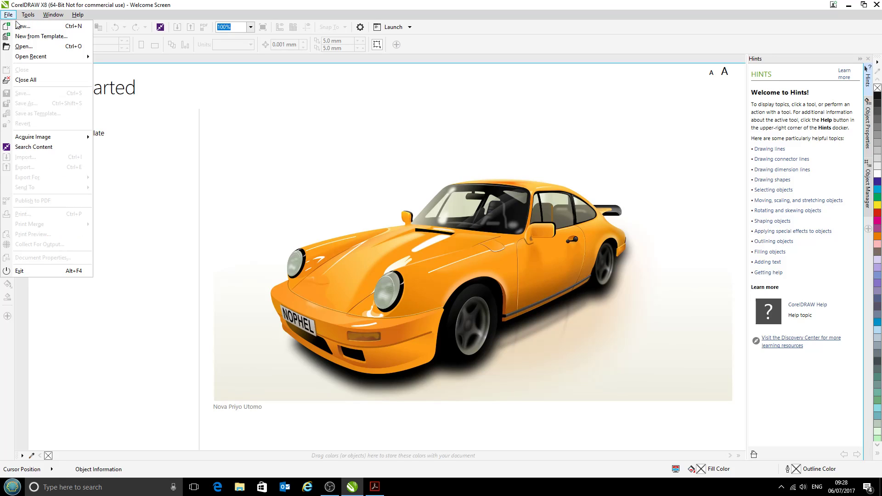
pyautogui.click(23, 27)
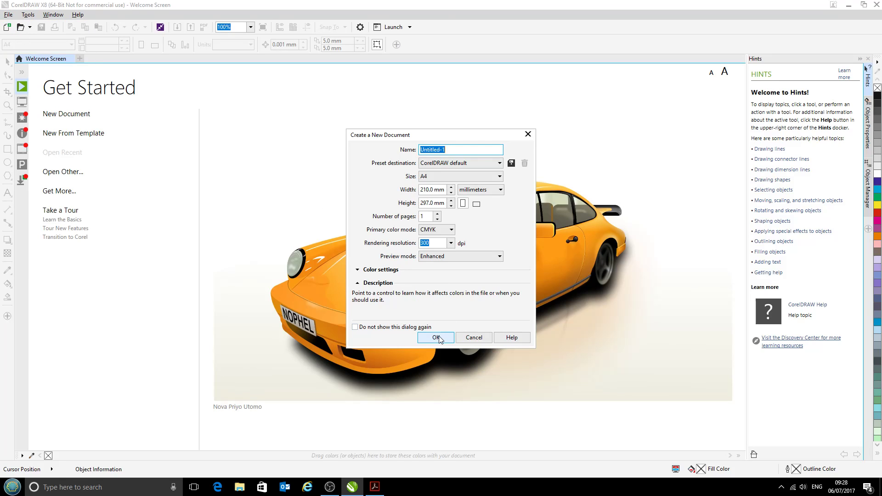
pyautogui.click(438, 337)
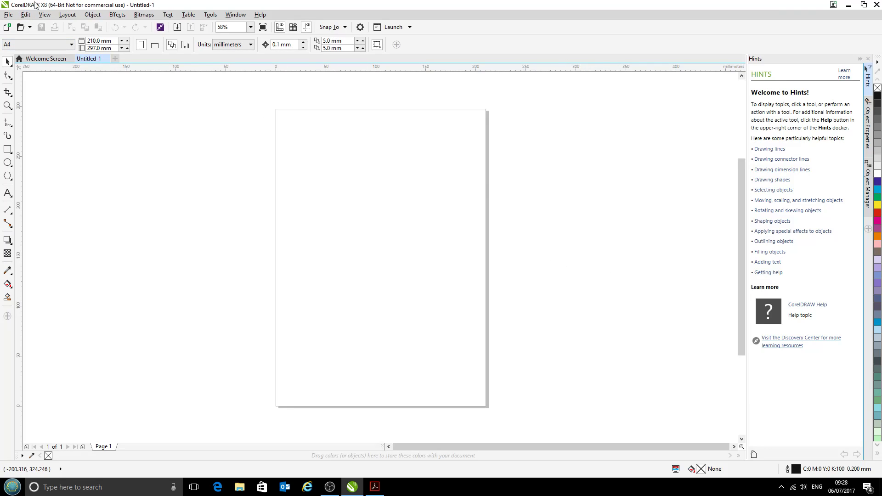
# Step: Draw a circle about 69.8 mm across on the A4 page with the Ellipse tool
pyautogui.click(8, 15)
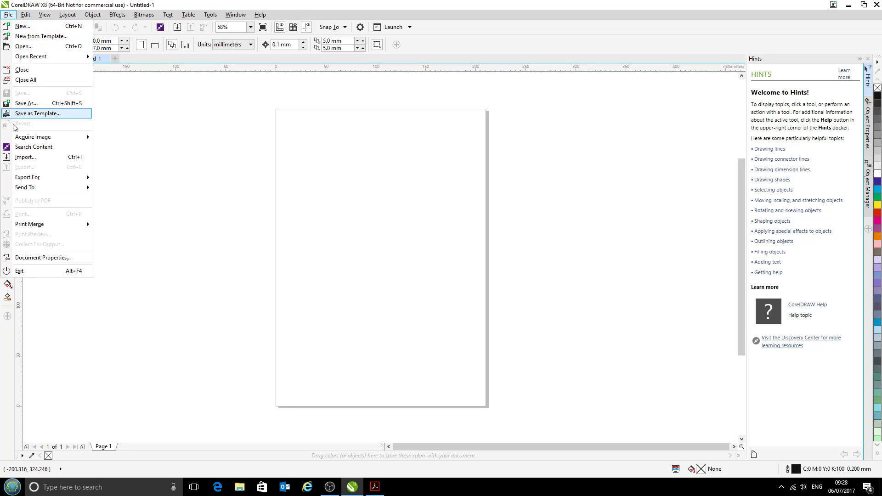
pyautogui.moveTo(51, 217)
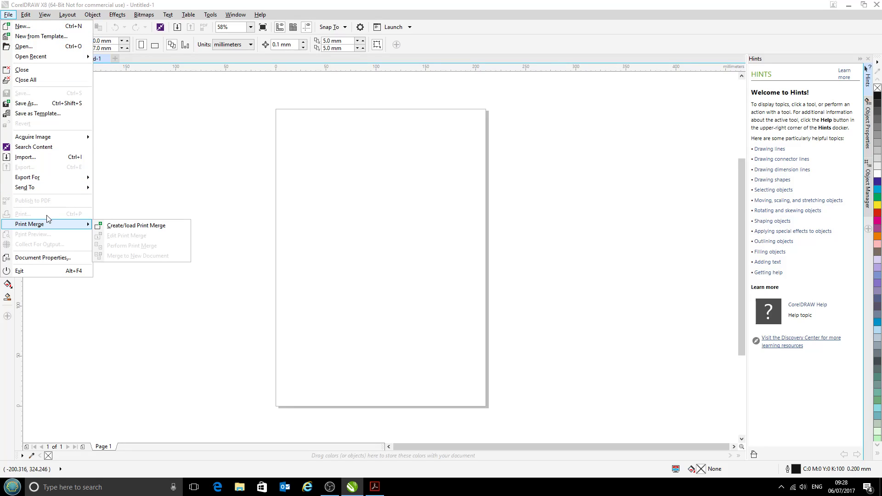
pyautogui.click(8, 15)
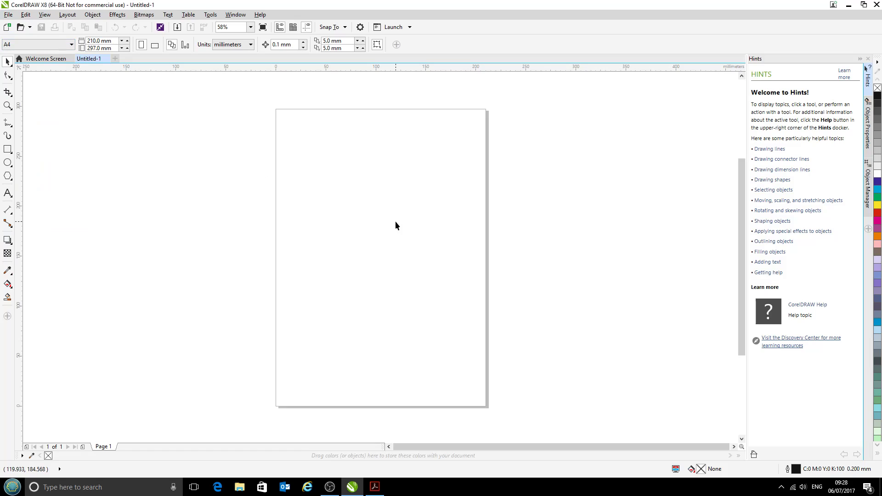
pyautogui.click(8, 164)
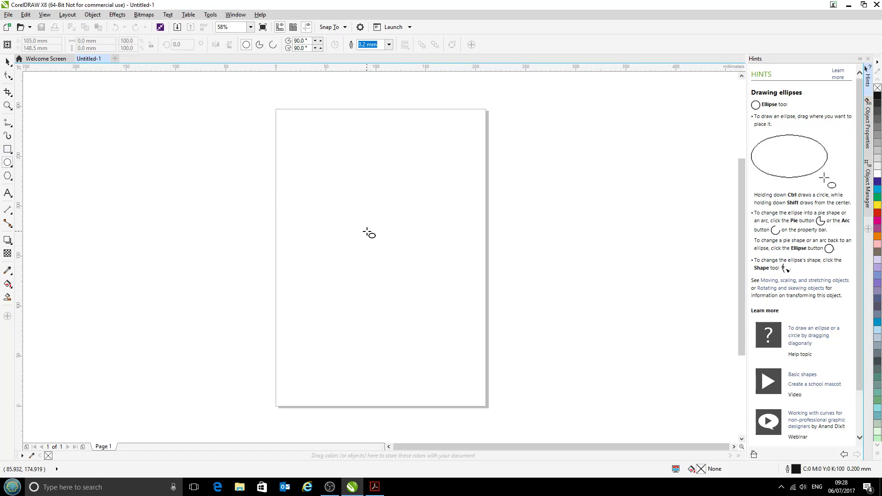
pyautogui.moveTo(375, 225); pyautogui.dragTo(413, 263)
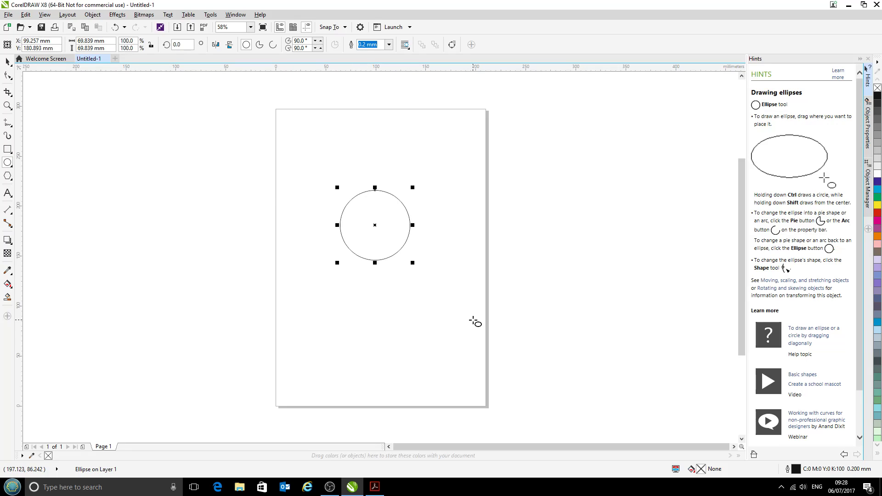
pyautogui.click(9, 14)
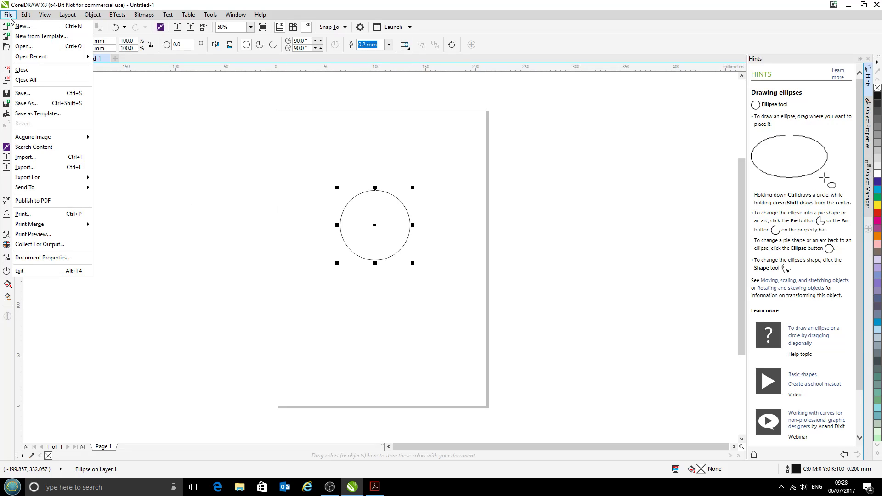
# Step: Open Print and switch the printer from Sales Printer to Example Ricoh (RPCS-R Driver)
pyautogui.click(57, 216)
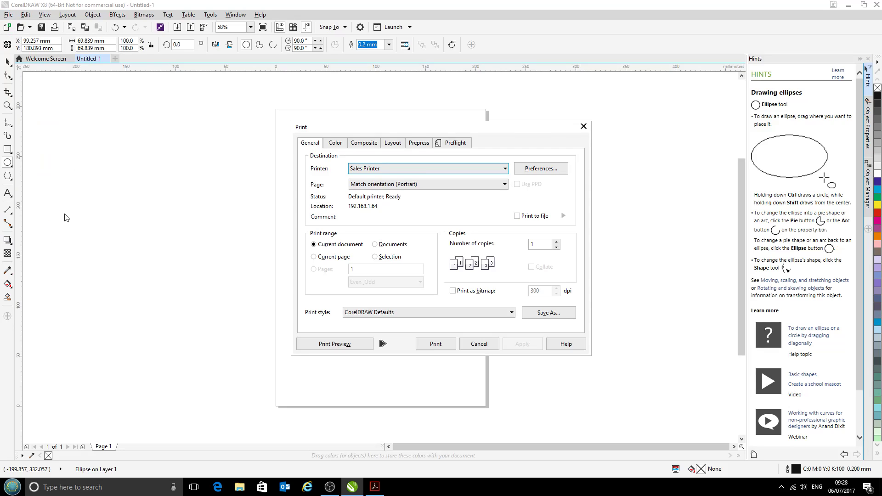
pyautogui.moveTo(410, 131); pyautogui.dragTo(365, 124)
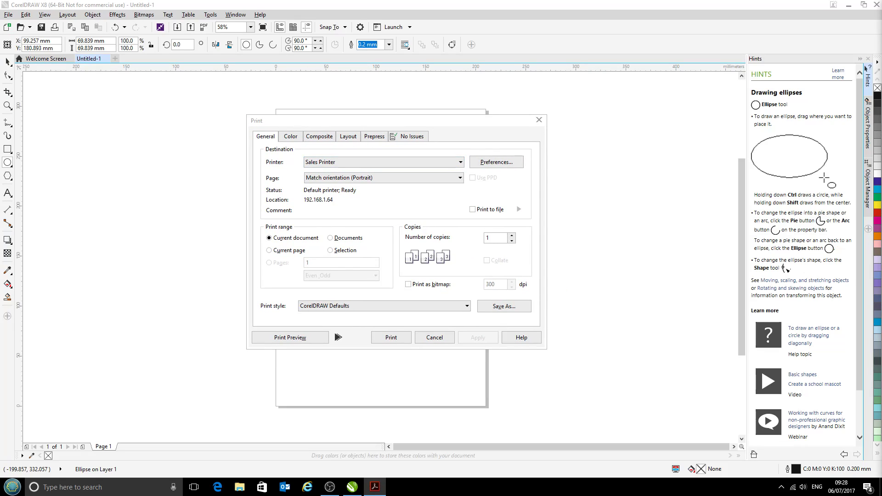
pyautogui.click(354, 166)
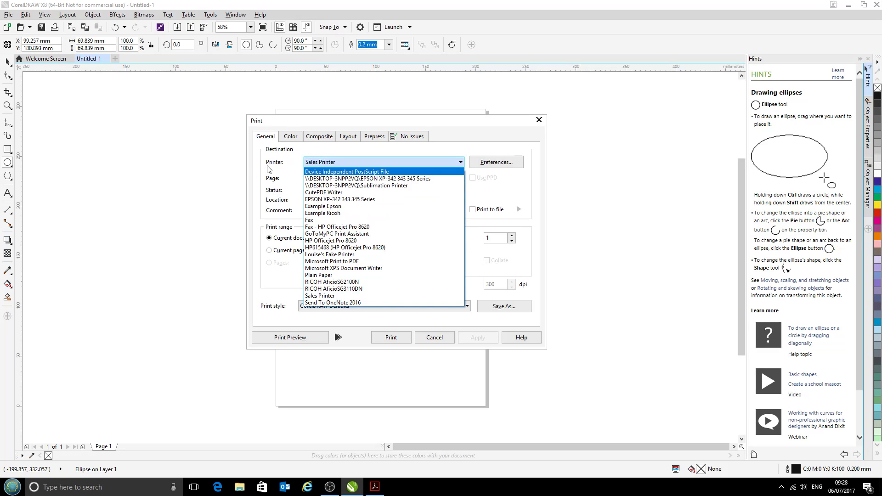
pyautogui.click(362, 214)
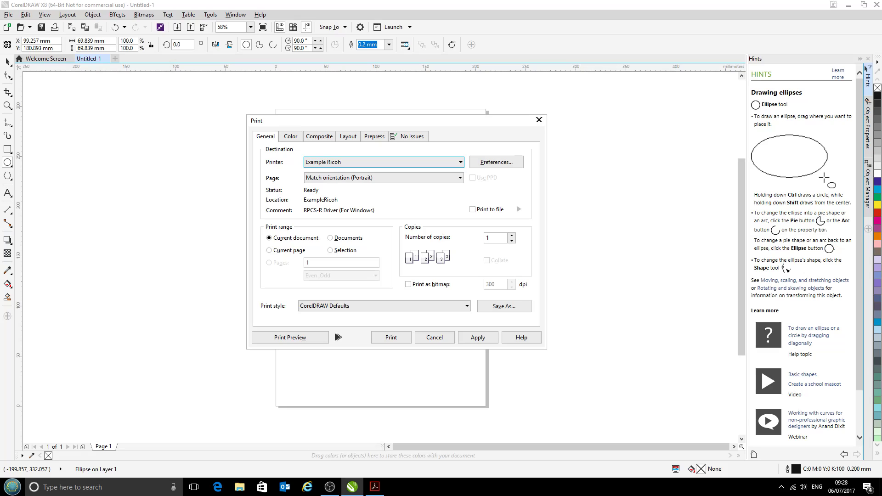
# Step: Replace sRGB IEC61966-2.1 with Windows_RicohSG3110DN_CityInkExpressA4.icm as the print colour-correction profile
pyautogui.click(291, 138)
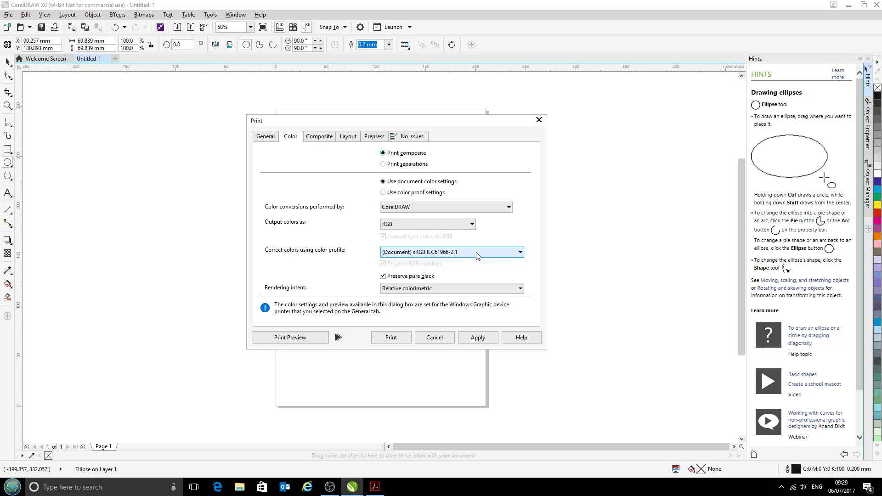
pyautogui.click(518, 252)
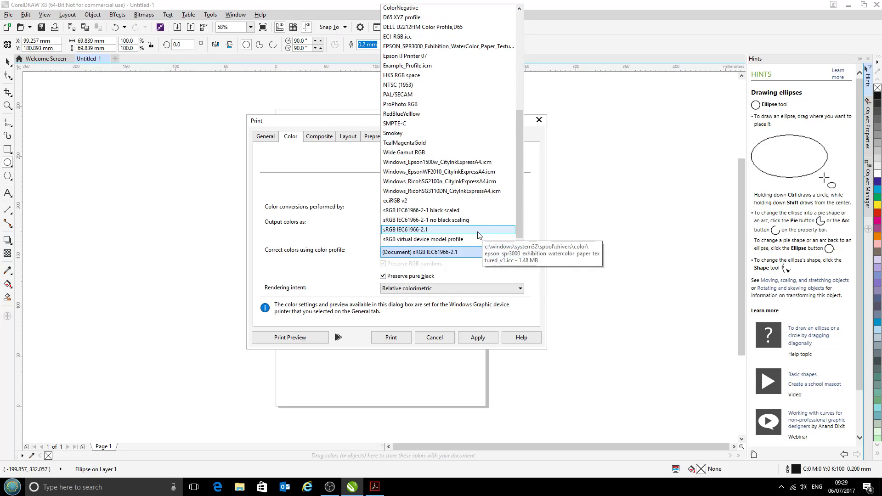
pyautogui.click(432, 192)
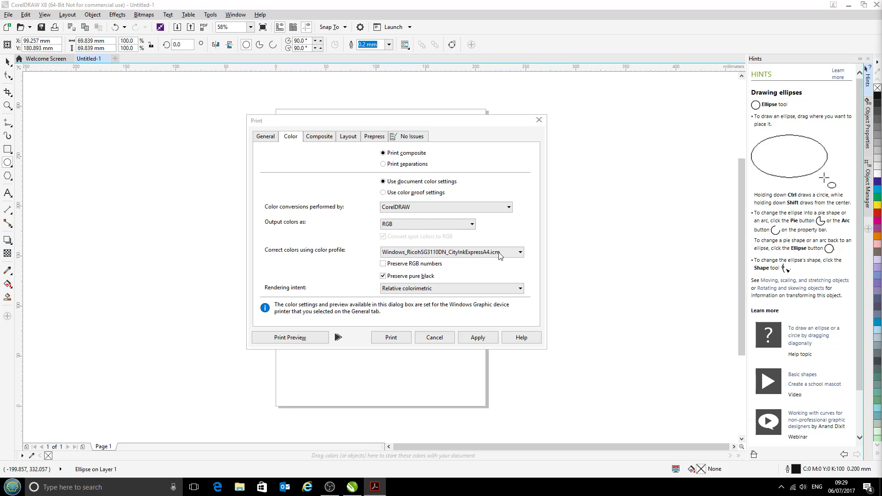
# Step: Turn on Mirror in the Prepress print settings, then return to General
pyautogui.click(375, 137)
pyautogui.click(280, 177)
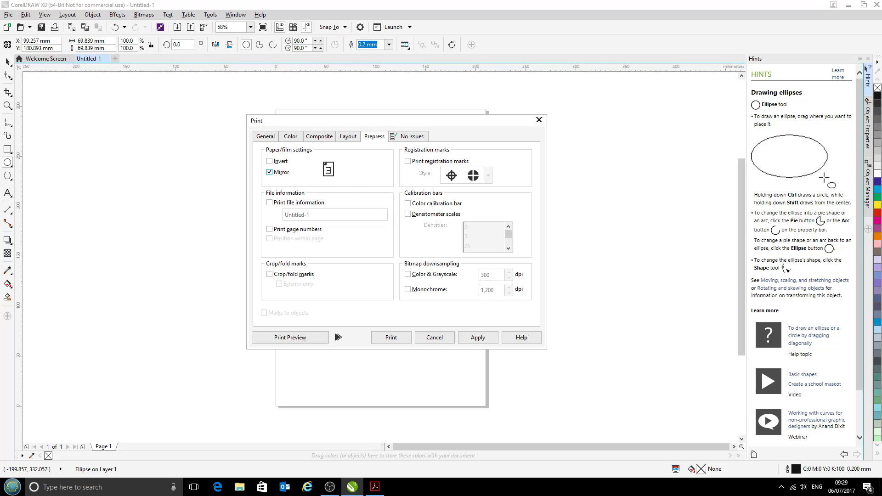
pyautogui.click(266, 138)
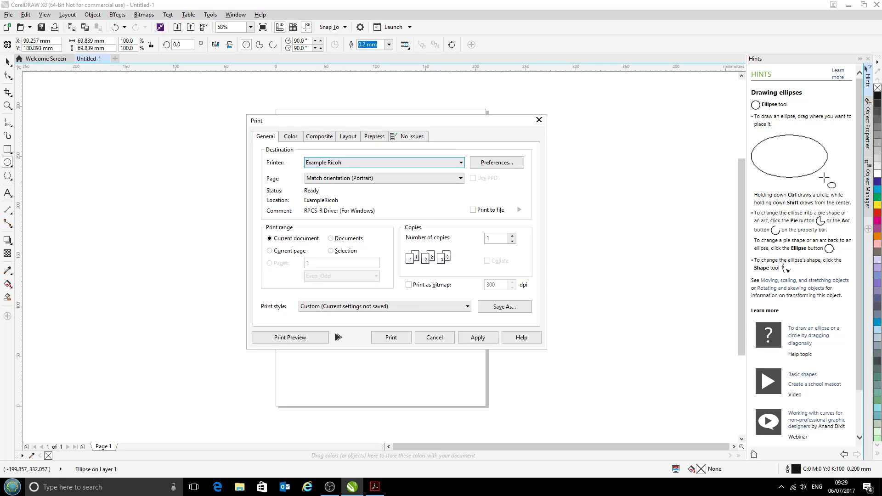
# Step: Apply the mirrored print settings and start a new print style named 'Ricoh Sublimation'
pyautogui.click(470, 344)
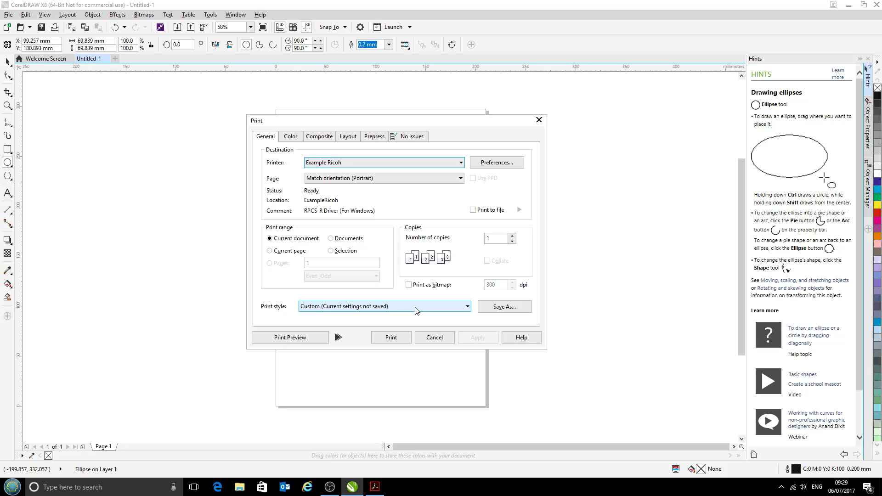
pyautogui.click(505, 307)
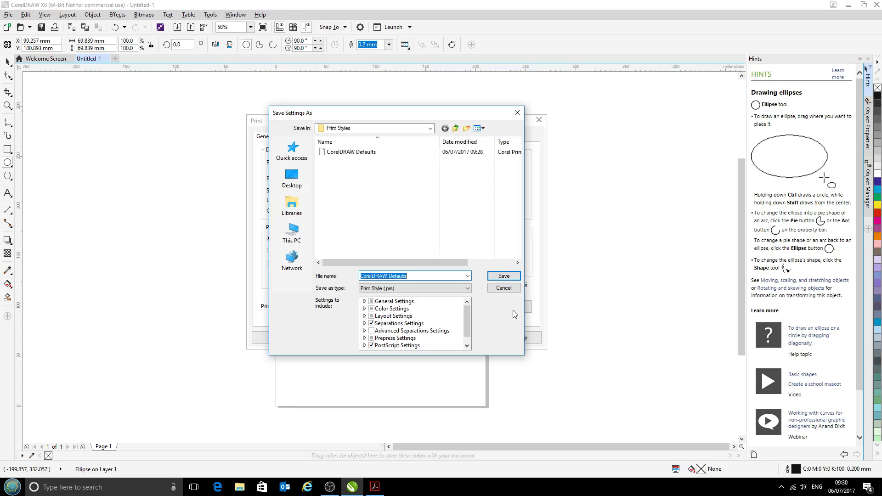
pyautogui.write('Ricoh Sublimation')
# Step: Include General, Color, Layout, Separations and Prepress settings, and save the style
pyautogui.click(371, 301)
pyautogui.click(372, 308)
pyautogui.click(372, 316)
pyautogui.click(372, 330)
pyautogui.scroll(-1, 372, 333)
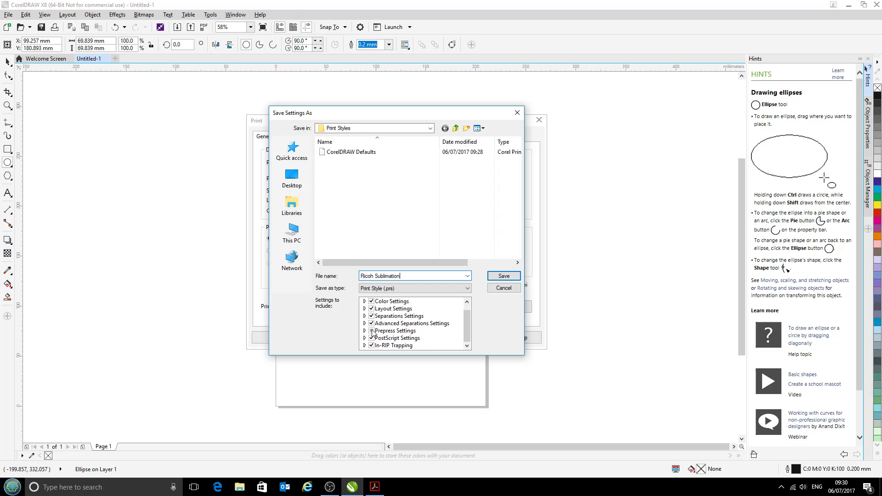
pyautogui.click(372, 330)
pyautogui.scroll(1, 391, 344)
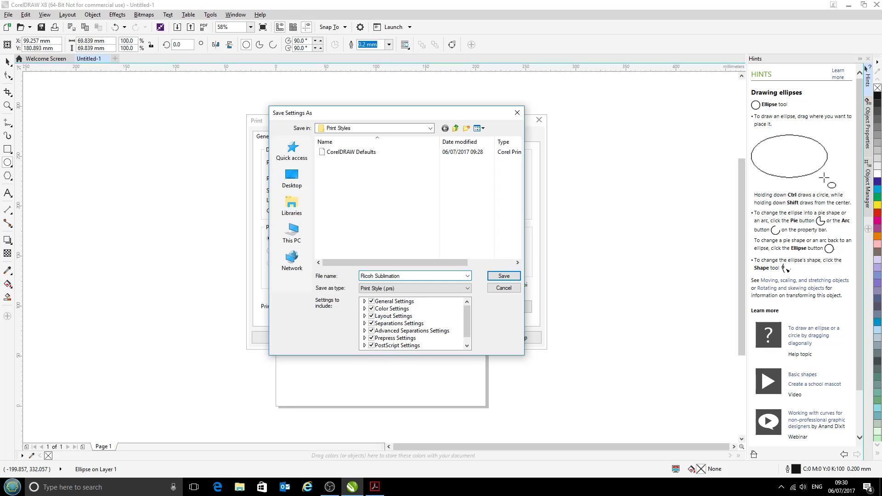
pyautogui.click(504, 276)
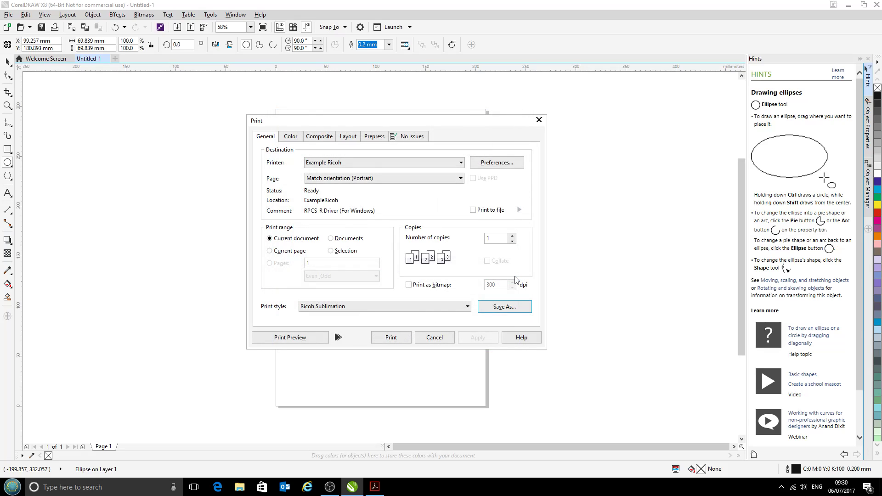
# Step: Switch the print style to CorelDRAW Defaults and back to Ricoh Sublimation, then cancel Print
pyautogui.click(361, 309)
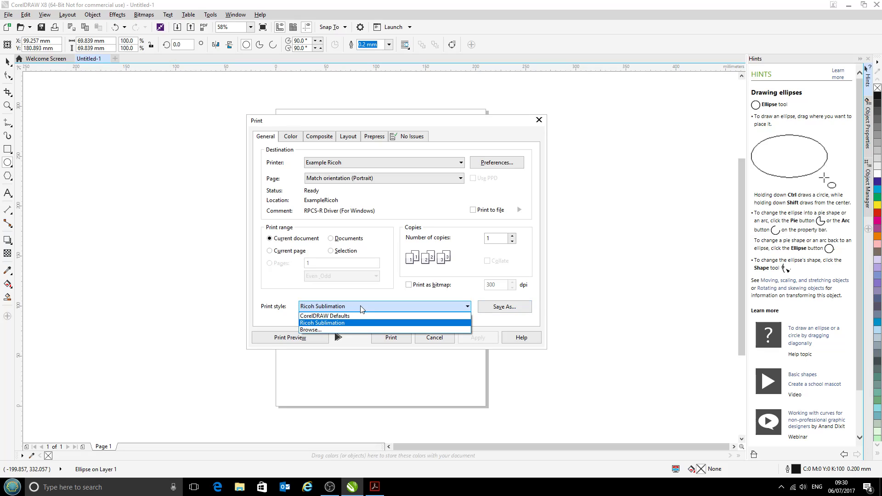
pyautogui.click(349, 316)
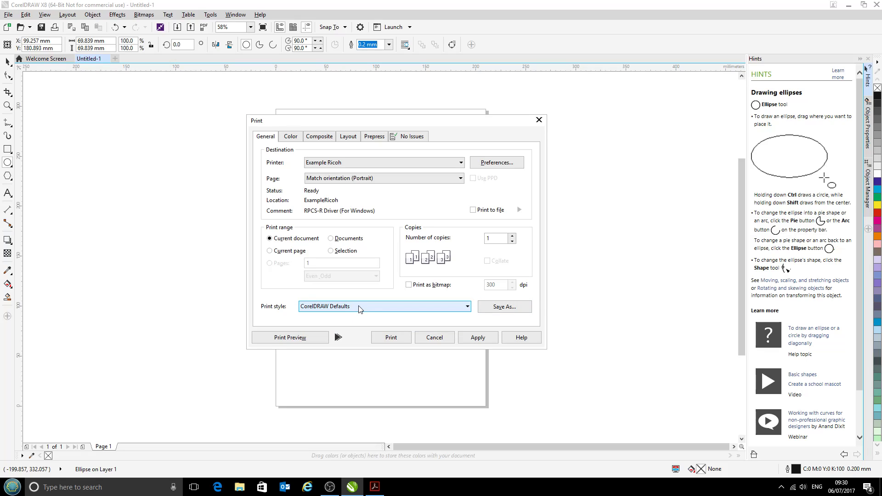
pyautogui.click(361, 308)
pyautogui.click(358, 323)
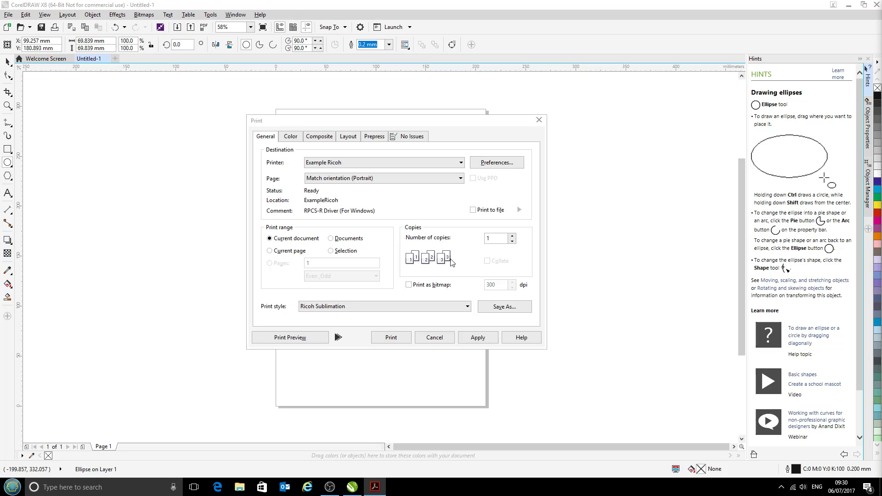
pyautogui.click(434, 338)
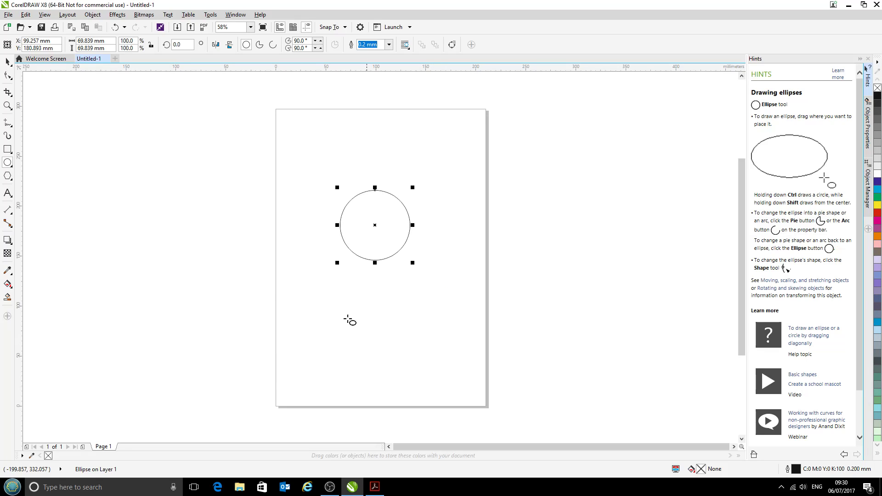
# Step: Reopen Print, reselect the Ricoh Sublimation style, and close without printing
pyautogui.click(8, 16)
pyautogui.click(19, 214)
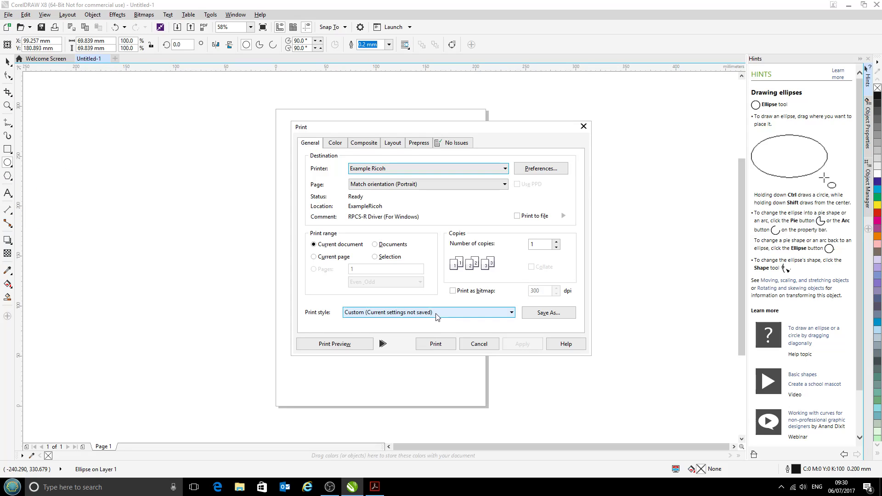
pyautogui.click(436, 313)
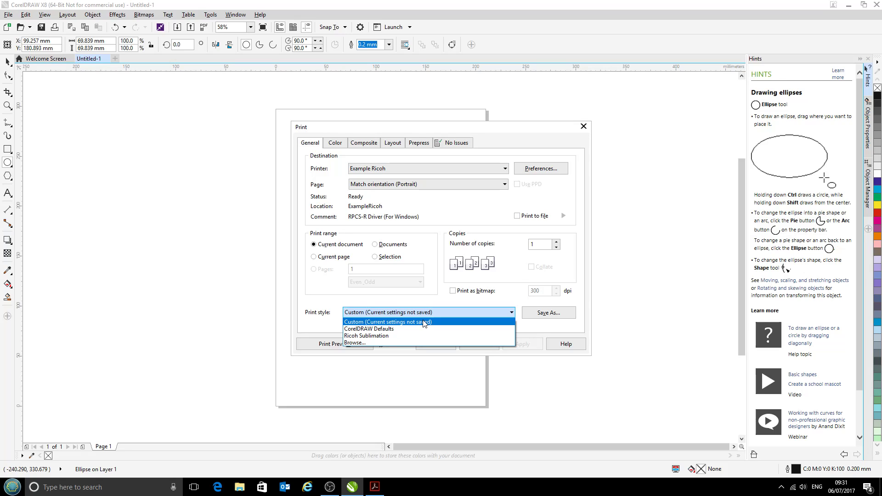
pyautogui.click(403, 336)
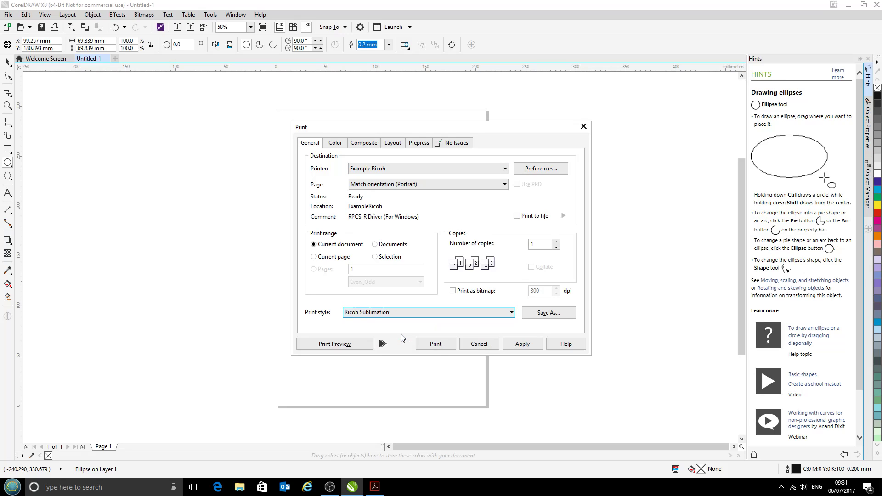
pyautogui.click(487, 343)
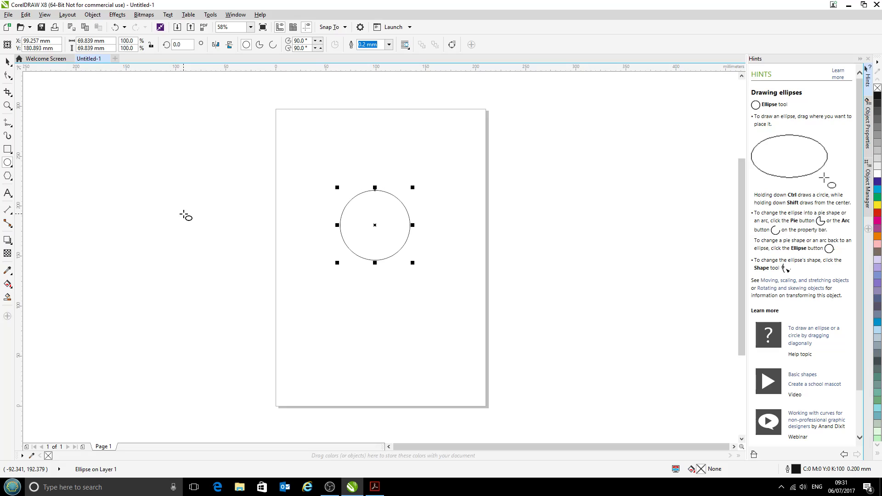
# Step: In Options > Global > Printing, change the default print style from CorelDRAW Defaults to Ricoh Sublimation
pyautogui.click(211, 17)
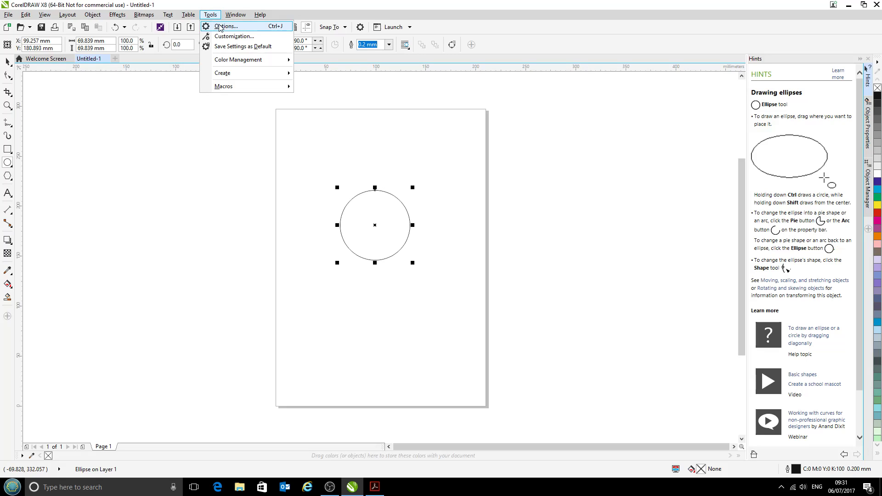
pyautogui.click(219, 26)
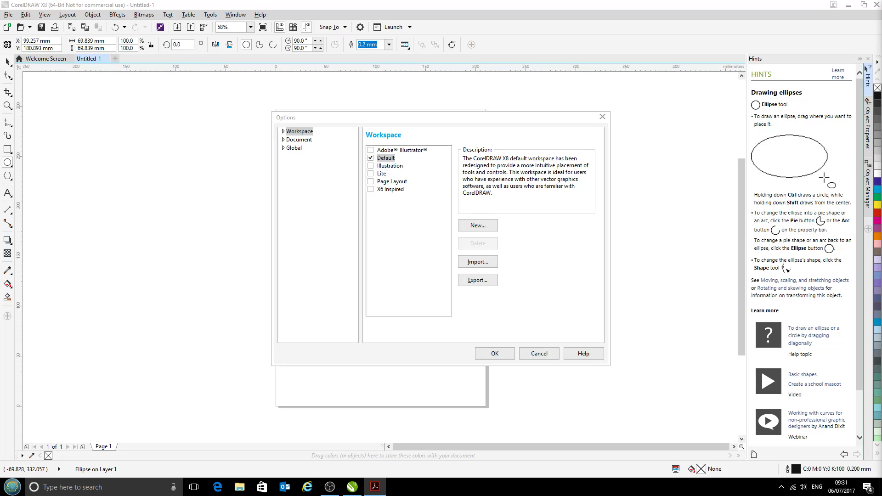
pyautogui.click(291, 149)
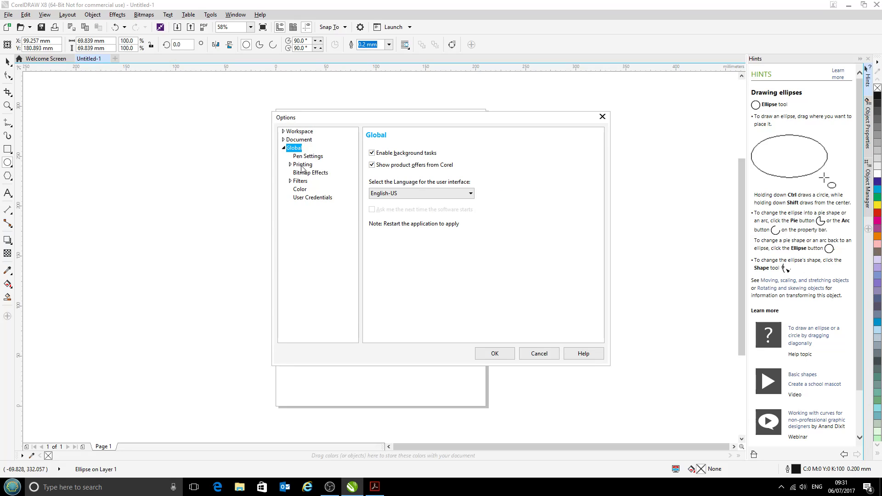
pyautogui.click(302, 165)
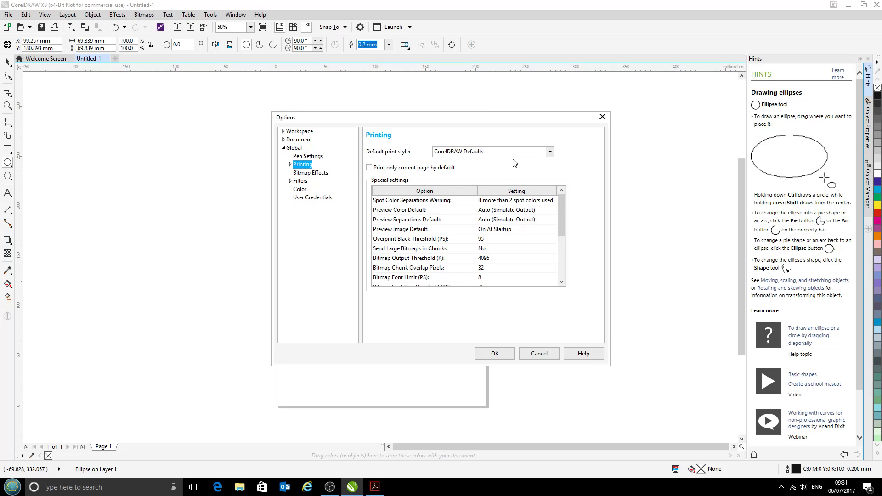
pyautogui.click(532, 155)
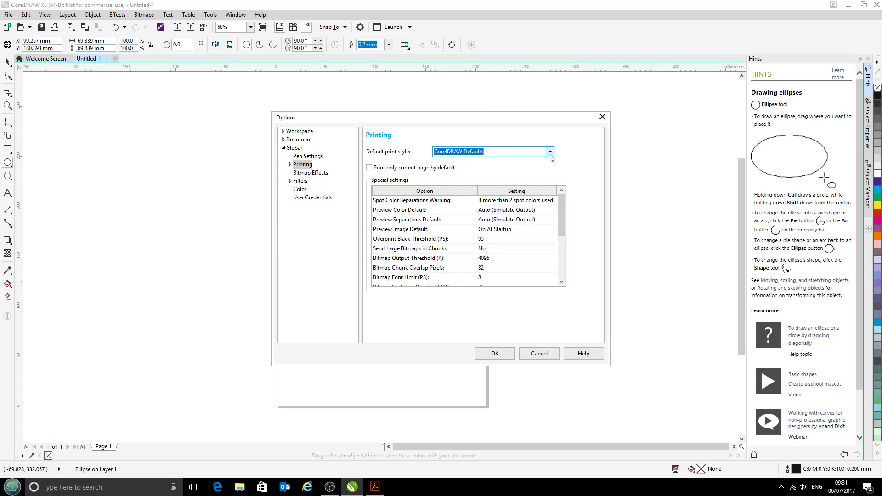
pyautogui.click(550, 153)
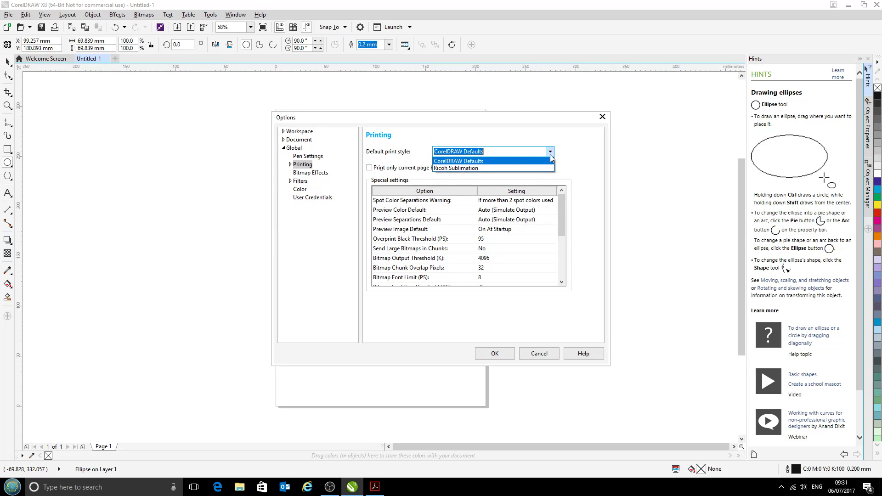
pyautogui.click(456, 168)
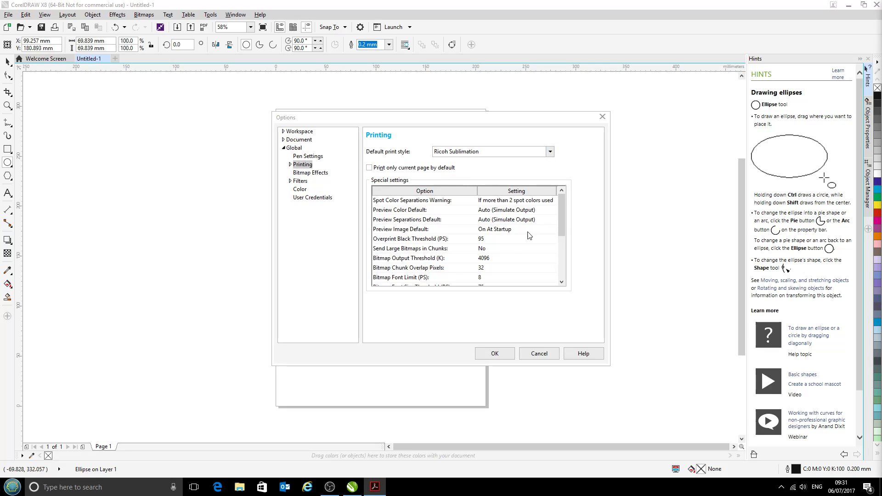
pyautogui.click(506, 354)
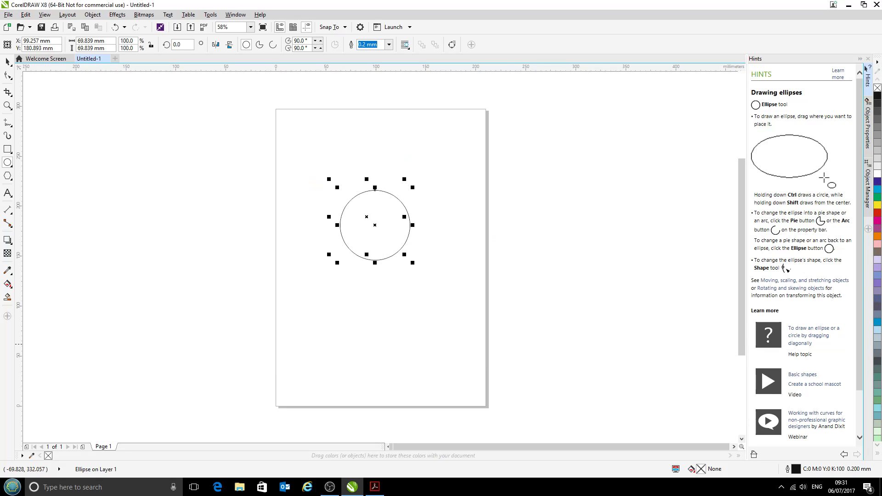